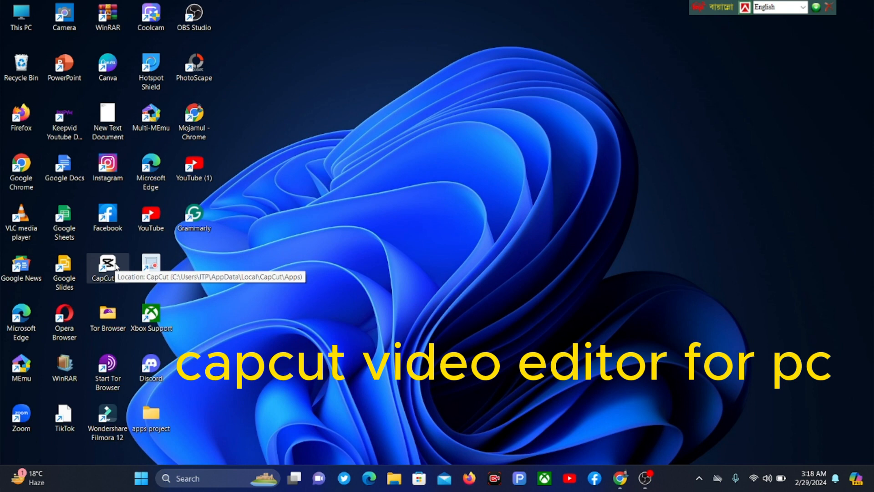
- Launch CapCut, dismiss the version update offer and create a new project
{"action": "double_click", "coordinate": [108, 264]}
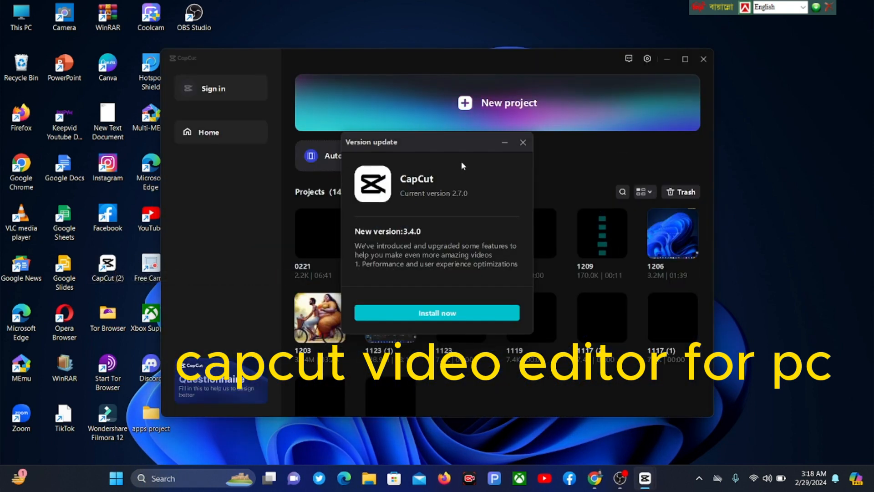
{"action": "left_click", "coordinate": [522, 145]}
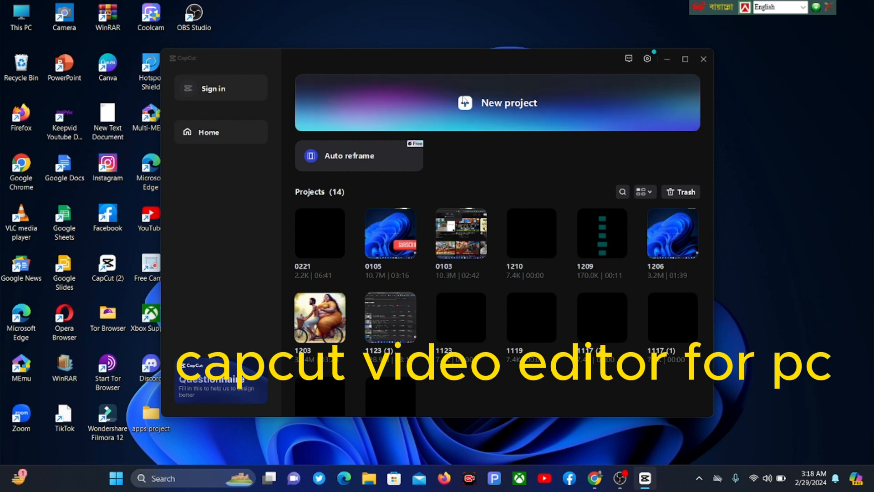
{"action": "left_click", "coordinate": [466, 103]}
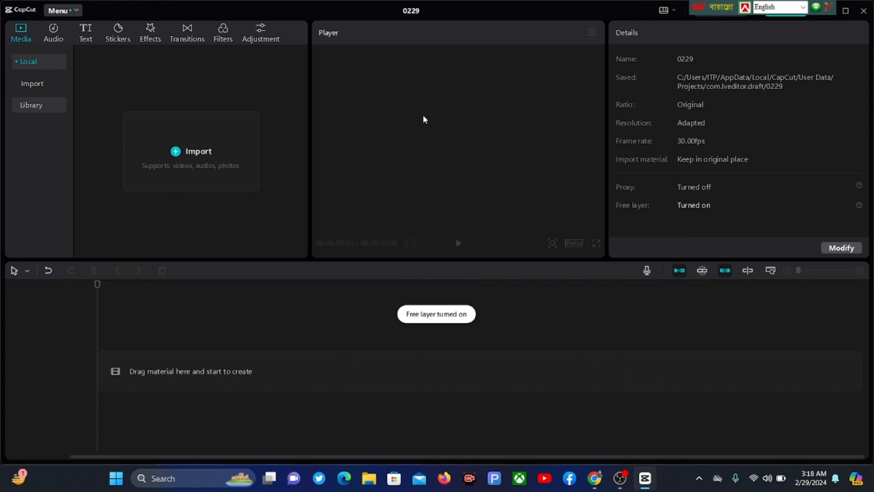
- Import the video "how to connect wifi in laptop" from the Videos folder into the project media
{"action": "left_click", "coordinate": [176, 153]}
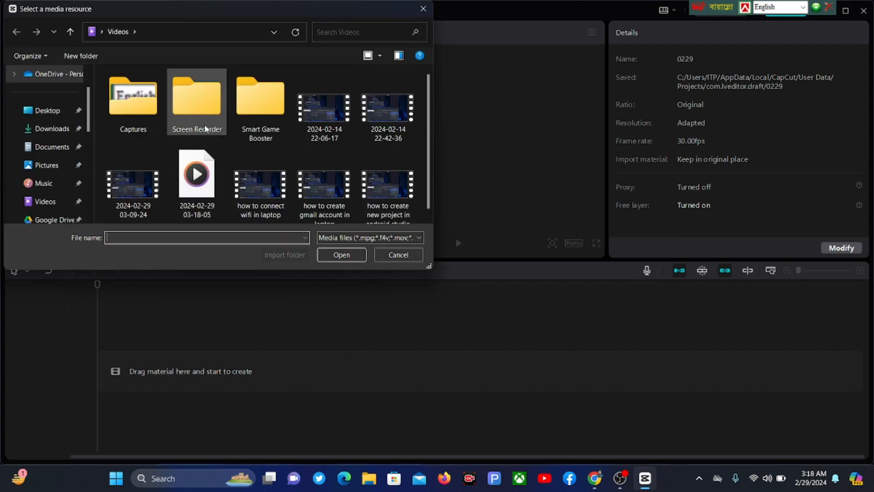
{"action": "scroll", "coordinate": [206, 127], "scroll_direction": "down", "scroll_amount": 1}
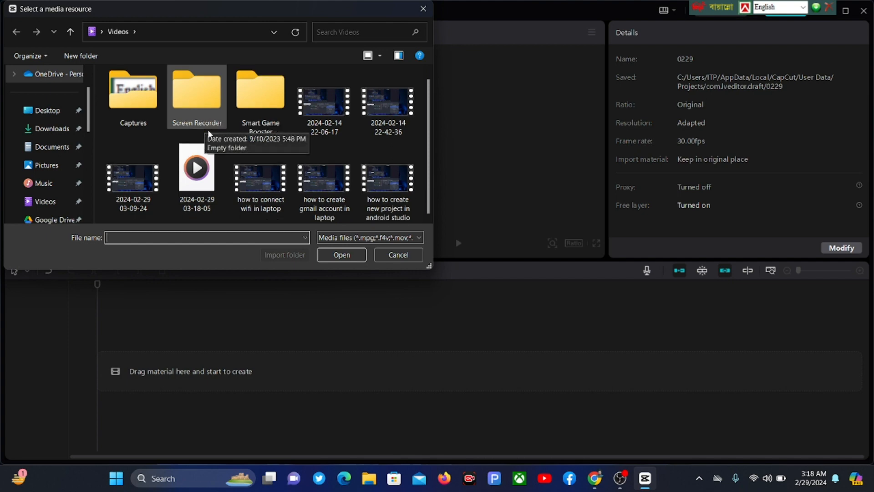
{"action": "left_click", "coordinate": [249, 177]}
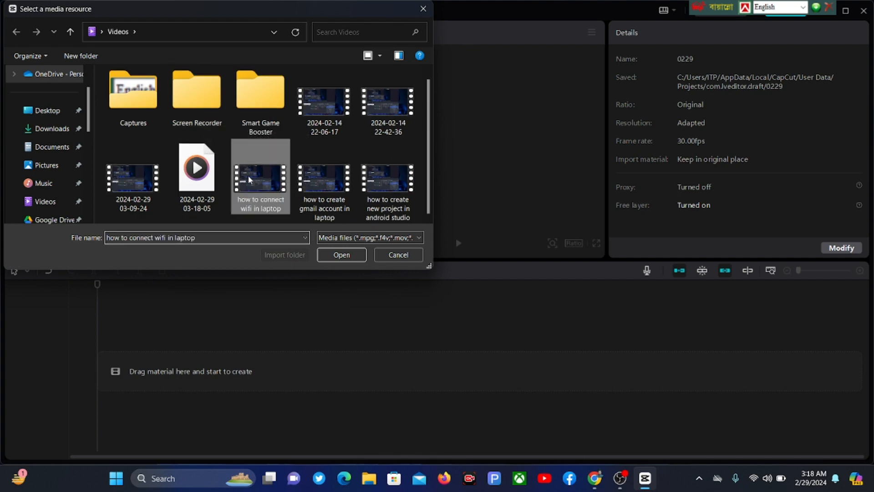
{"action": "left_click", "coordinate": [345, 259]}
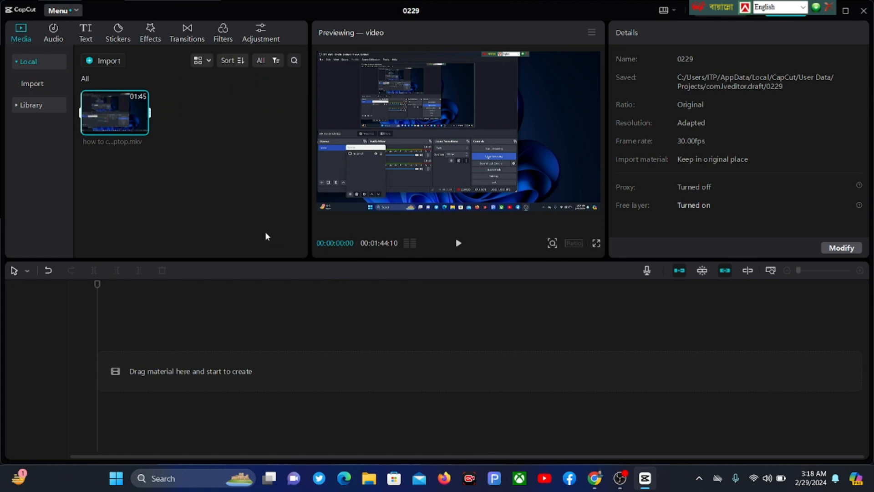
- Add the imported video to the timeline and set the project's aspect ratio to 16:9
{"action": "mouse_move", "coordinate": [142, 134]}
{"action": "left_click", "coordinate": [141, 129]}
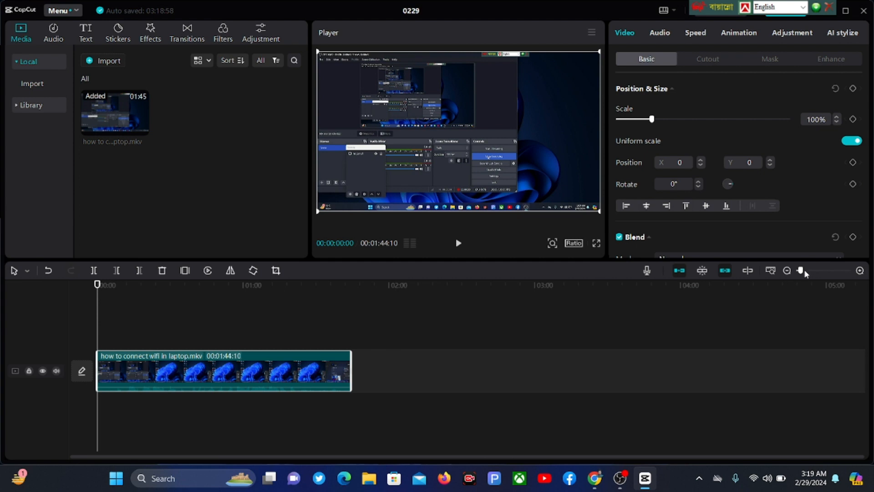
{"action": "mouse_move", "coordinate": [805, 271]}
{"action": "left_mouse_down"}
{"action": "mouse_move", "coordinate": [833, 274]}
{"action": "mouse_move", "coordinate": [807, 281]}
{"action": "left_mouse_up"}
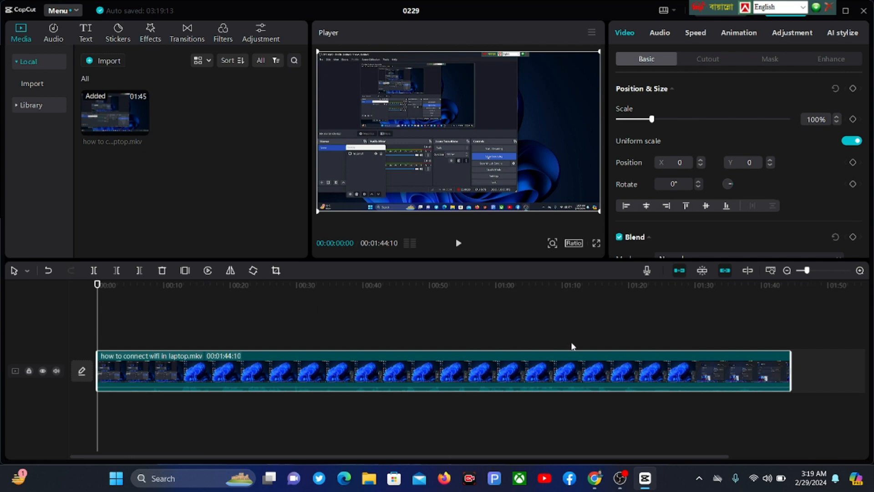
{"action": "left_click", "coordinate": [577, 243]}
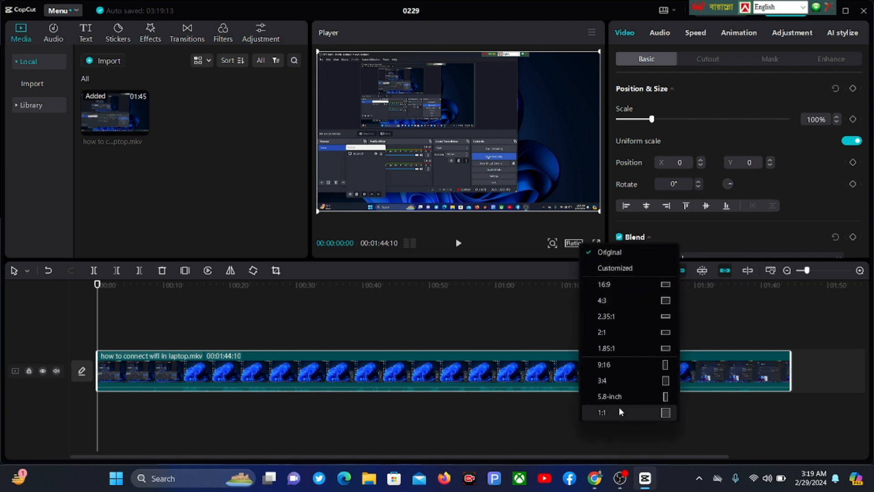
{"action": "left_click", "coordinate": [618, 286]}
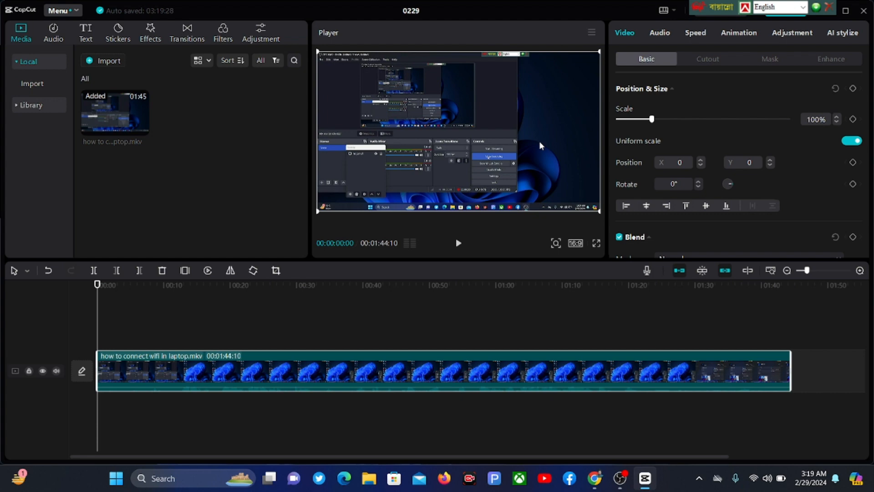
- Turn on noise reduction for the audio of the clip on the timeline
{"action": "scroll", "coordinate": [650, 114], "scroll_direction": "down", "scroll_amount": 8}
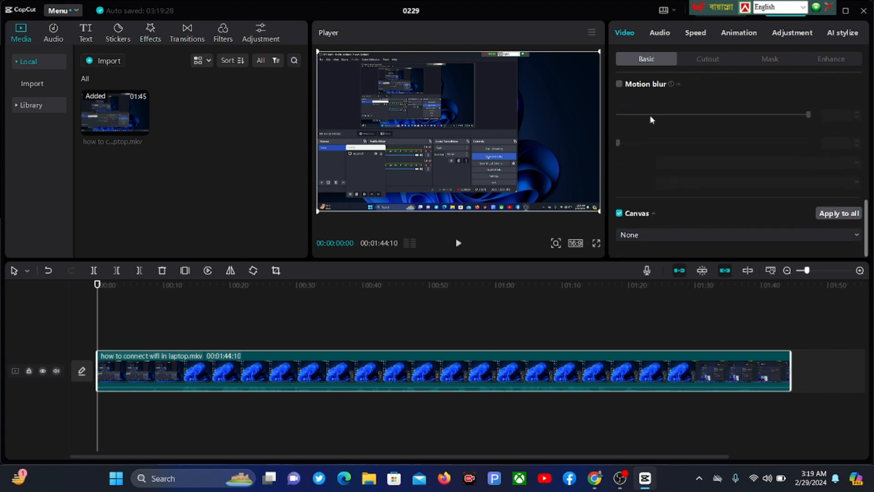
{"action": "scroll", "coordinate": [650, 114], "scroll_direction": "up", "scroll_amount": 5}
{"action": "scroll", "coordinate": [649, 115], "scroll_direction": "up", "scroll_amount": 3}
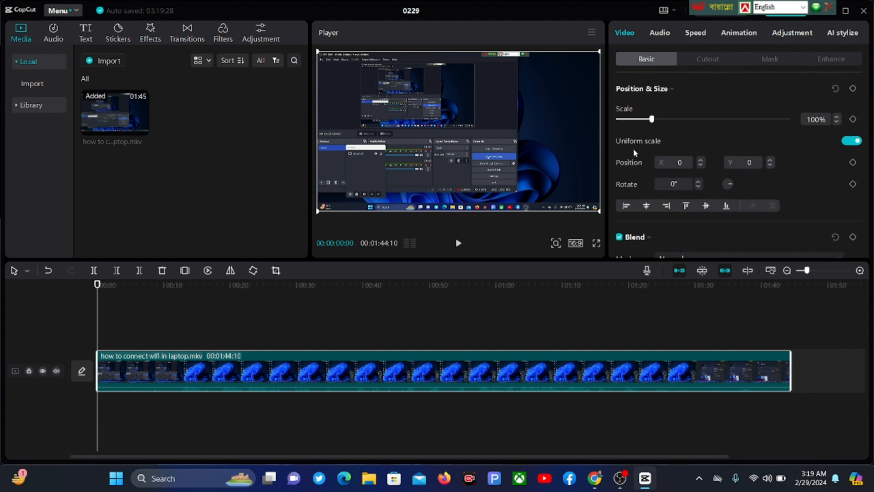
{"action": "left_click", "coordinate": [662, 33]}
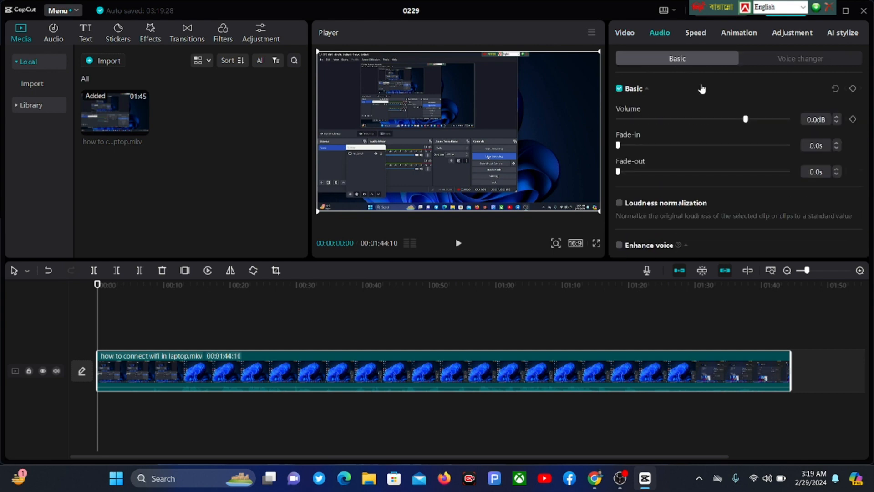
{"action": "scroll", "coordinate": [700, 104], "scroll_direction": "down", "scroll_amount": 5}
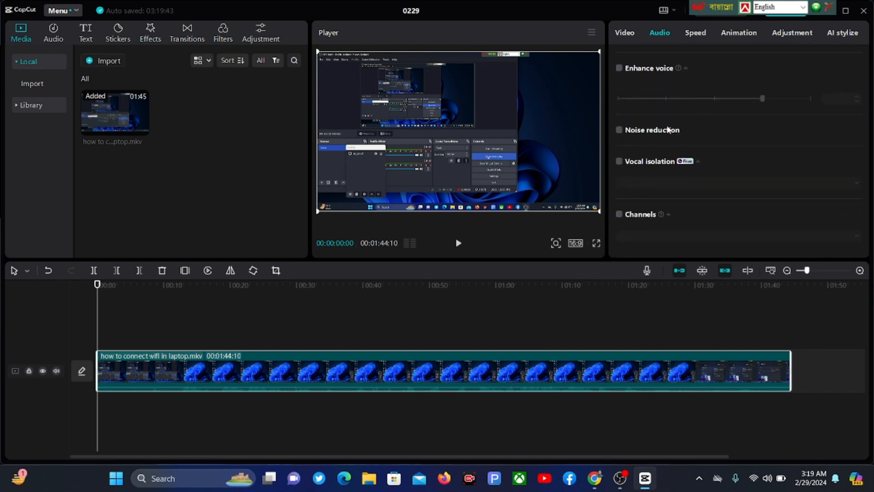
{"action": "left_click", "coordinate": [620, 131]}
- Raise the clip's volume to 11.4 dB, playing parts of the clip to check the sound
{"action": "scroll", "coordinate": [718, 132], "scroll_direction": "up", "scroll_amount": 2}
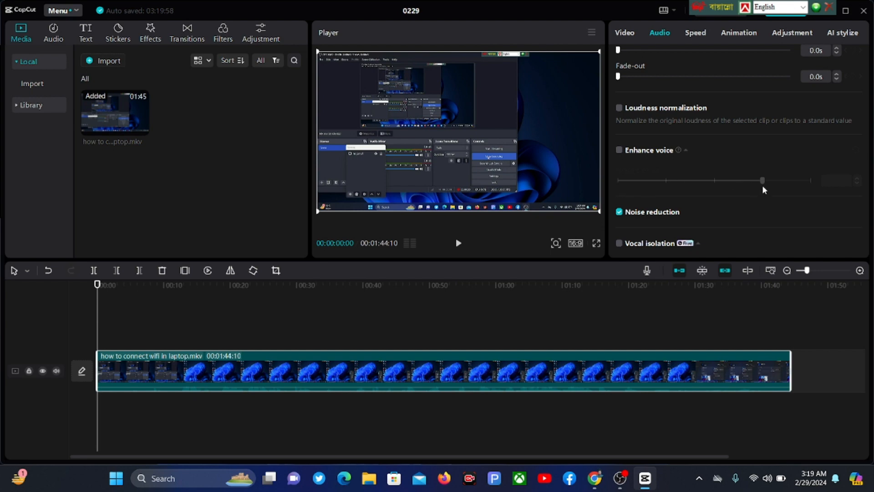
{"action": "scroll", "coordinate": [754, 164], "scroll_direction": "up", "scroll_amount": 3}
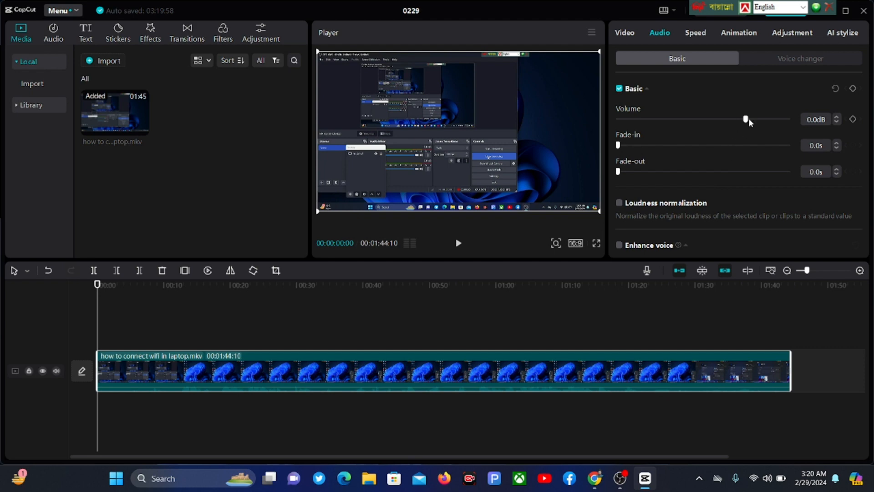
{"action": "left_click_drag", "start_coordinate": [746, 121], "coordinate": [766, 122]}
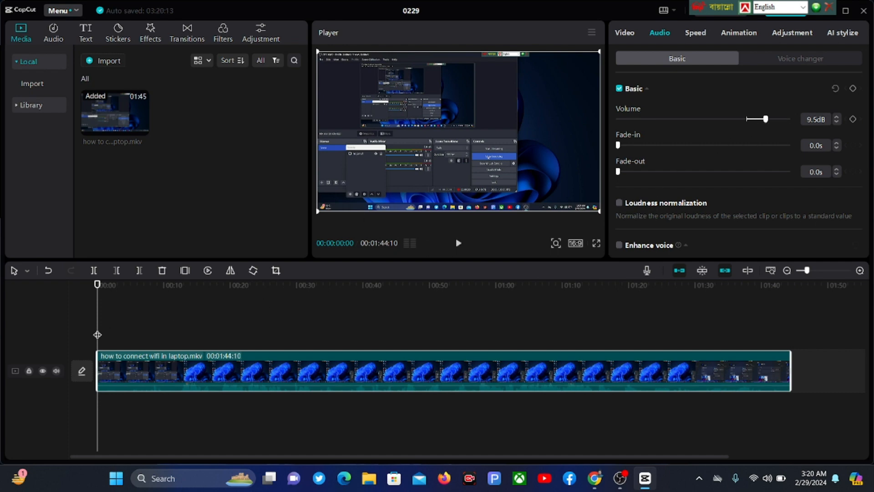
{"action": "left_click_drag", "start_coordinate": [97, 334], "coordinate": [244, 346]}
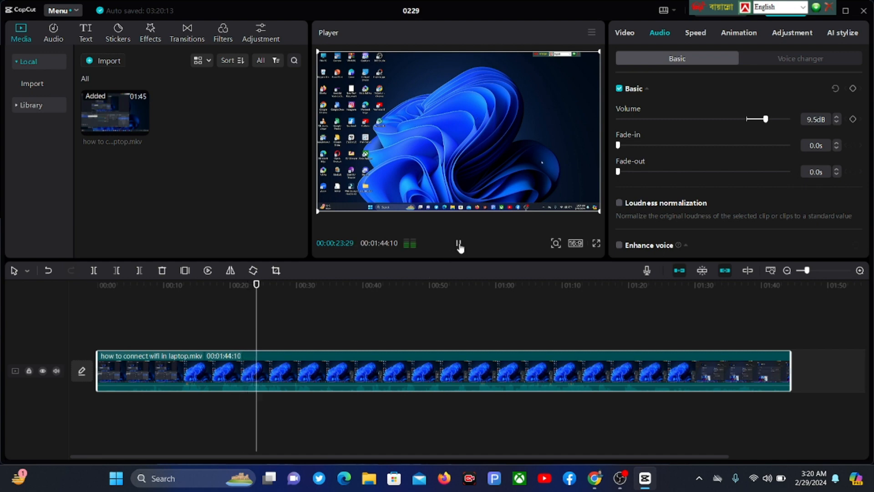
{"action": "left_click", "coordinate": [459, 245]}
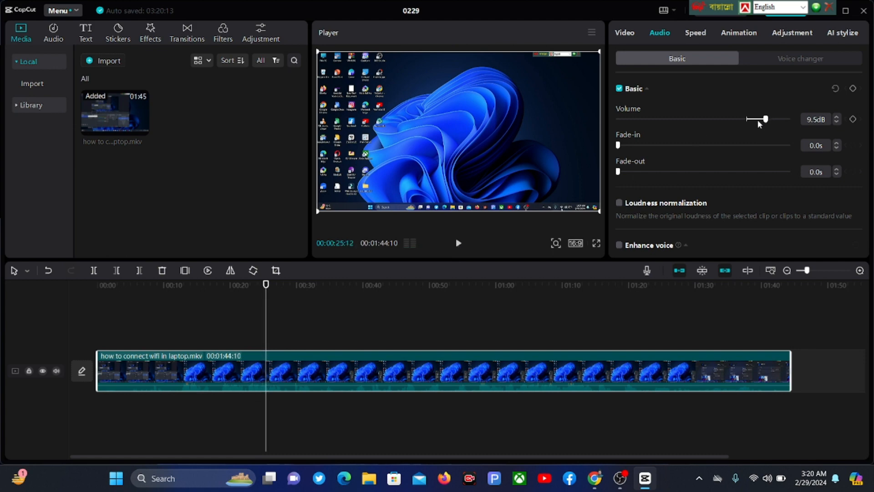
{"action": "left_click", "coordinate": [458, 245]}
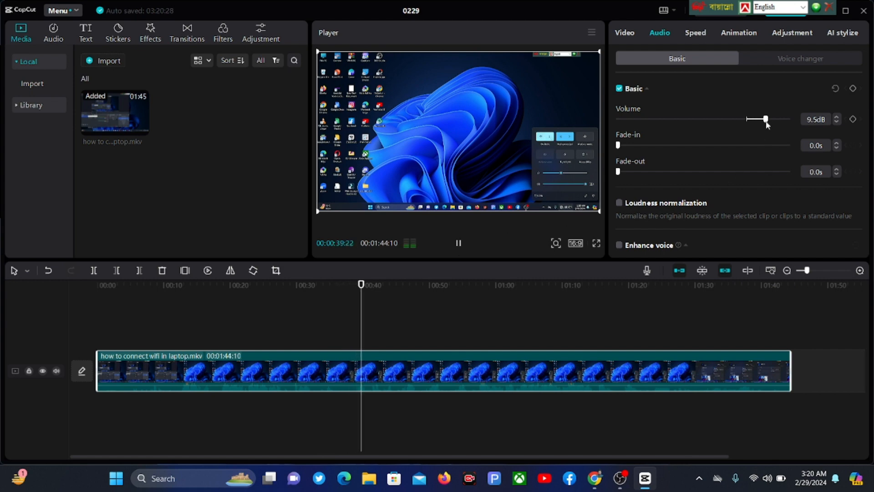
{"action": "left_click_drag", "start_coordinate": [767, 124], "coordinate": [769, 123]}
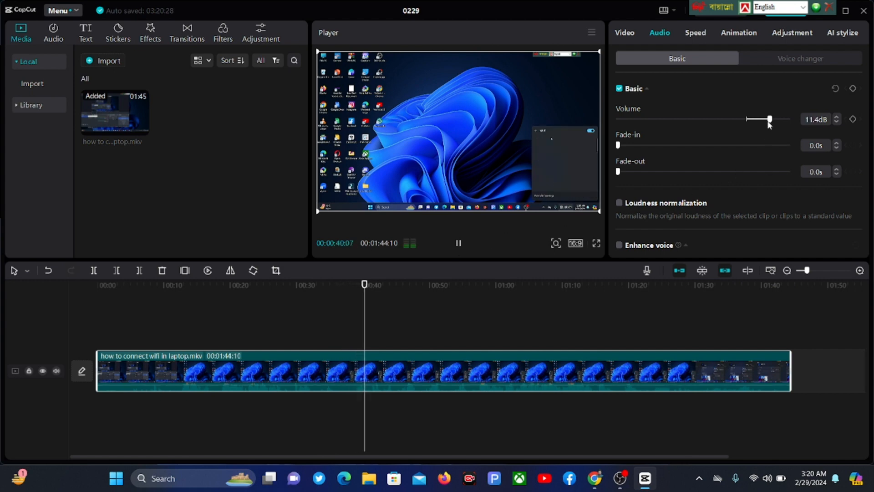
{"action": "left_click", "coordinate": [459, 243]}
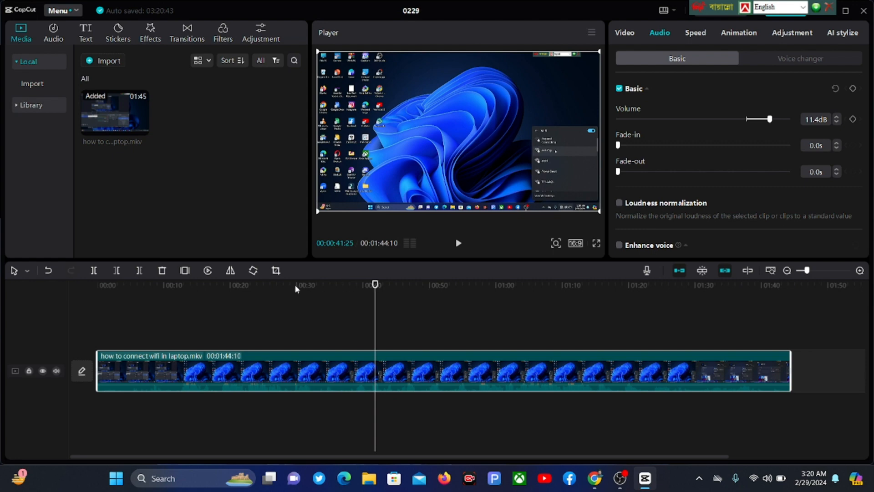
- Play the clip from its start and trim away everything before 00:00:10:17
{"action": "left_click_drag", "start_coordinate": [376, 315], "coordinate": [97, 325]}
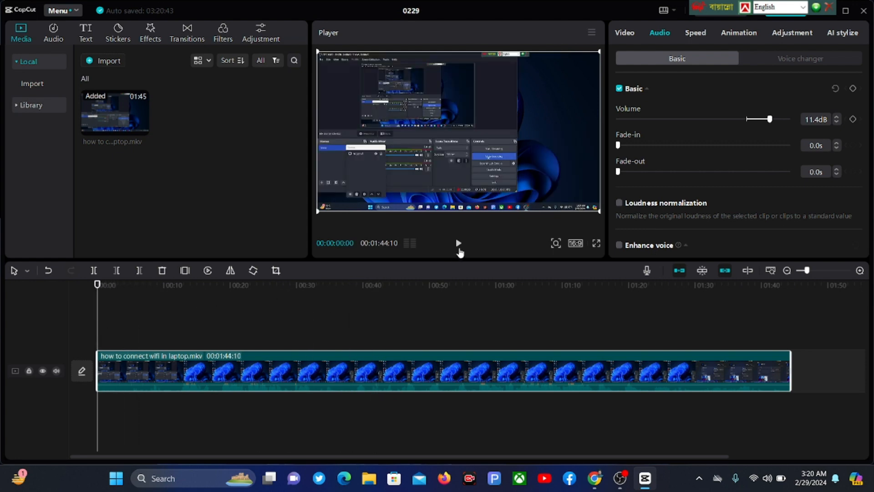
{"action": "left_click", "coordinate": [459, 244]}
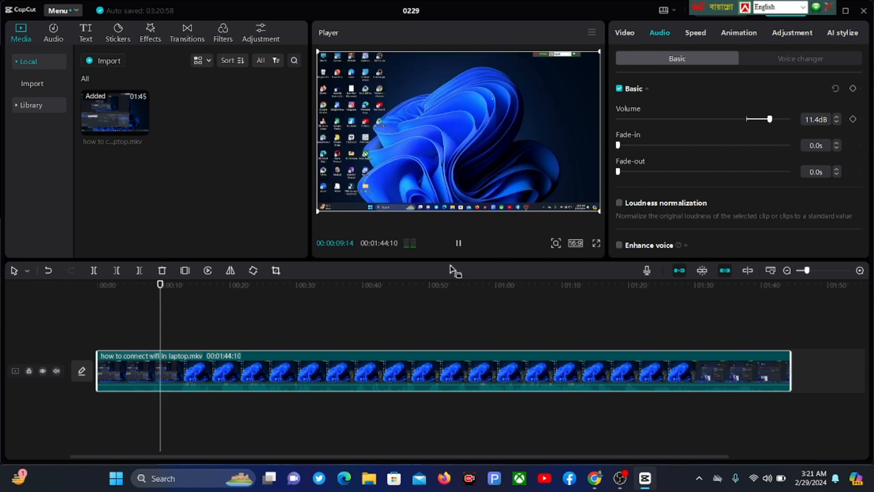
{"action": "left_click", "coordinate": [459, 244]}
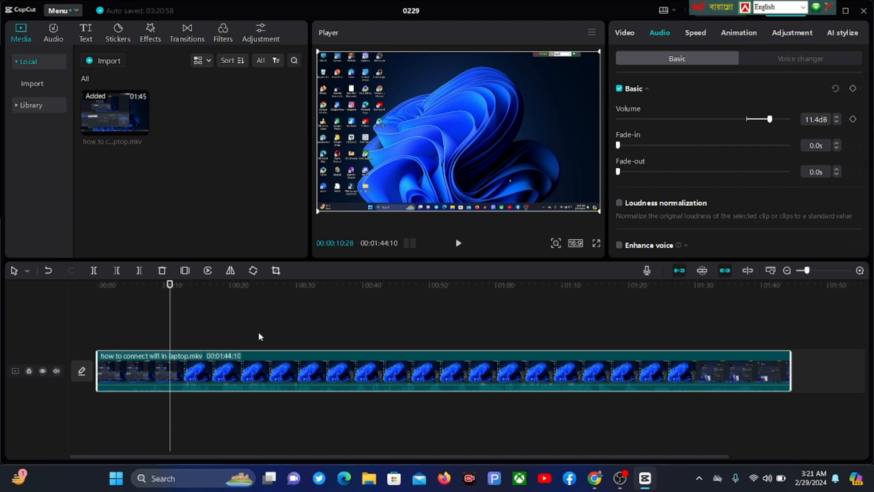
{"action": "left_click_drag", "start_coordinate": [168, 305], "coordinate": [165, 305]}
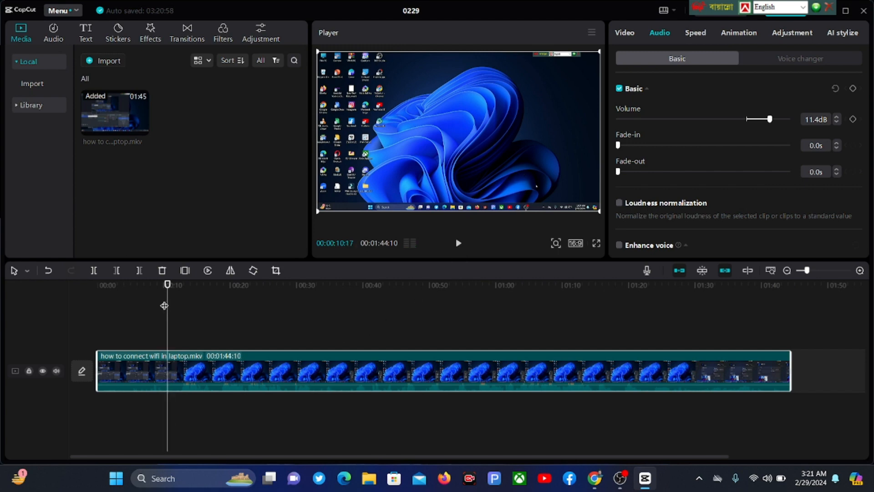
{"action": "left_click", "coordinate": [113, 271]}
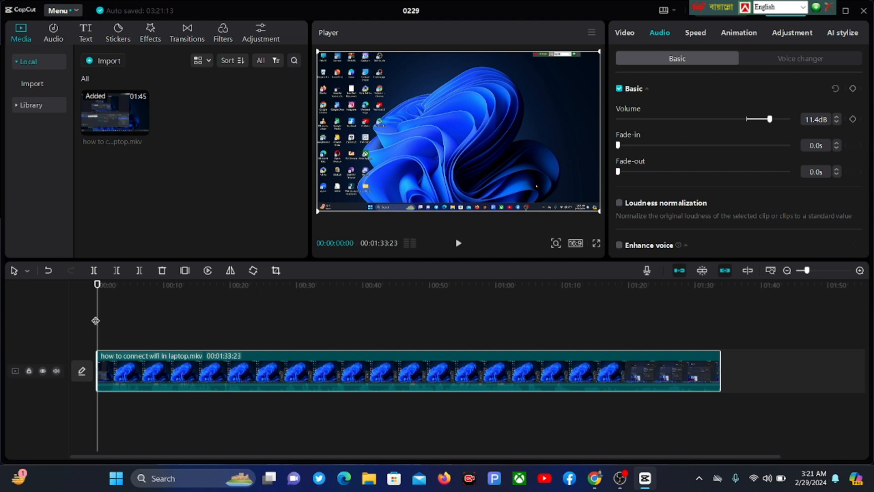
- Preview the final part of the clip and trim away everything after 00:01:17:24
{"action": "left_click_drag", "start_coordinate": [99, 320], "coordinate": [659, 328]}
{"action": "left_click_drag", "start_coordinate": [642, 375], "coordinate": [564, 372]}
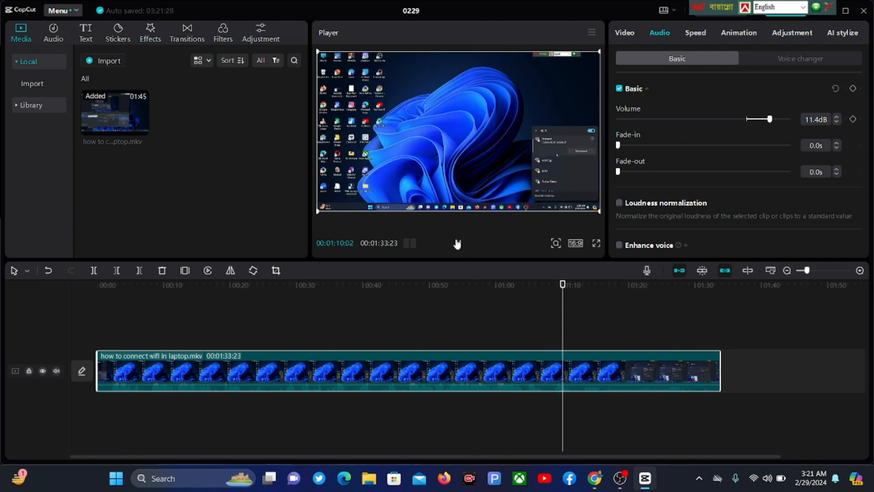
{"action": "left_click", "coordinate": [458, 244]}
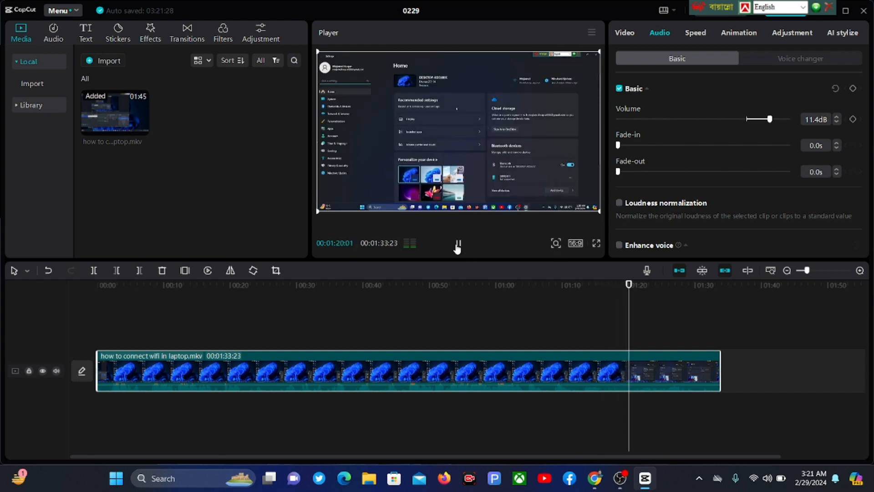
{"action": "left_click", "coordinate": [458, 245]}
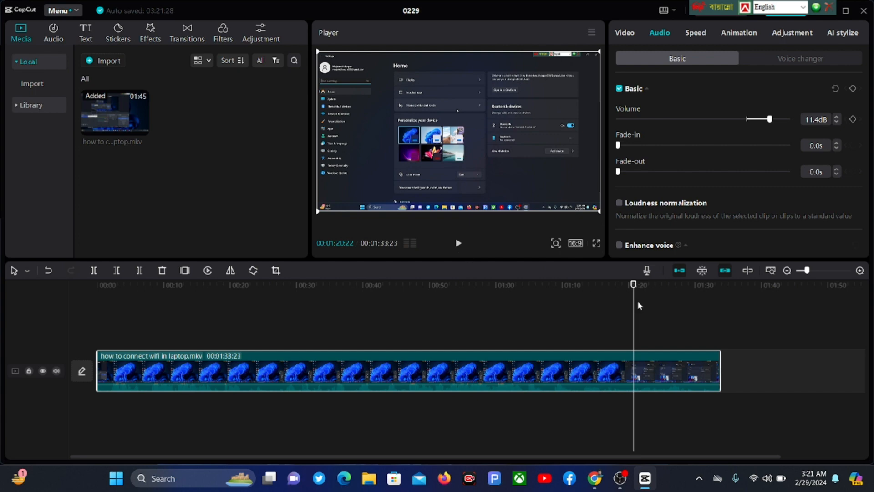
{"action": "left_click_drag", "start_coordinate": [634, 312], "coordinate": [614, 318]}
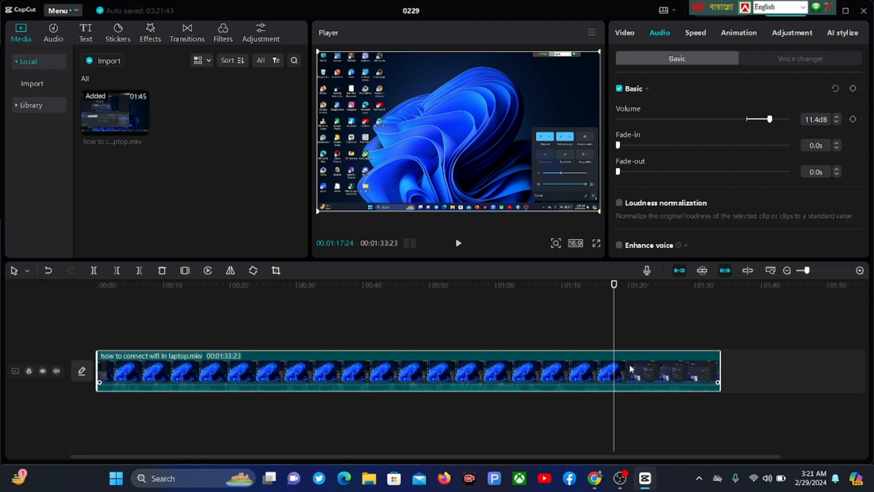
{"action": "left_click", "coordinate": [140, 272]}
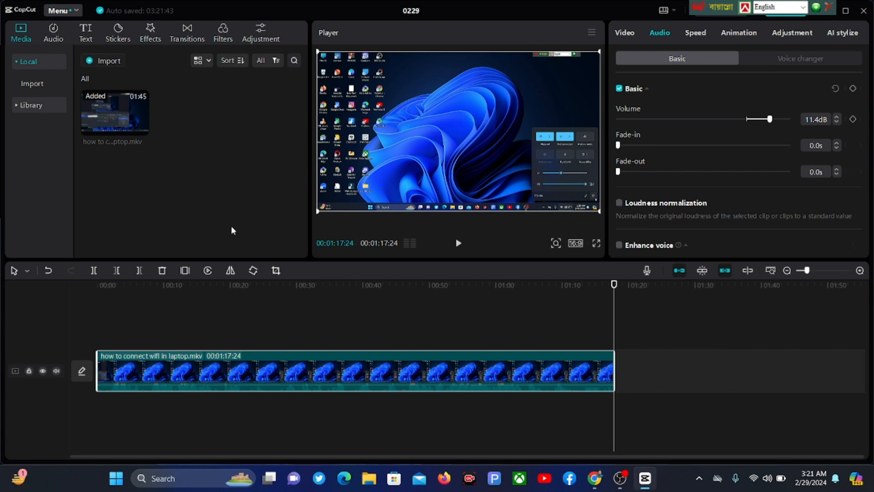
- Open the sticker library and look through its Emoji, LOVE and Food categories
{"action": "left_click", "coordinate": [115, 36]}
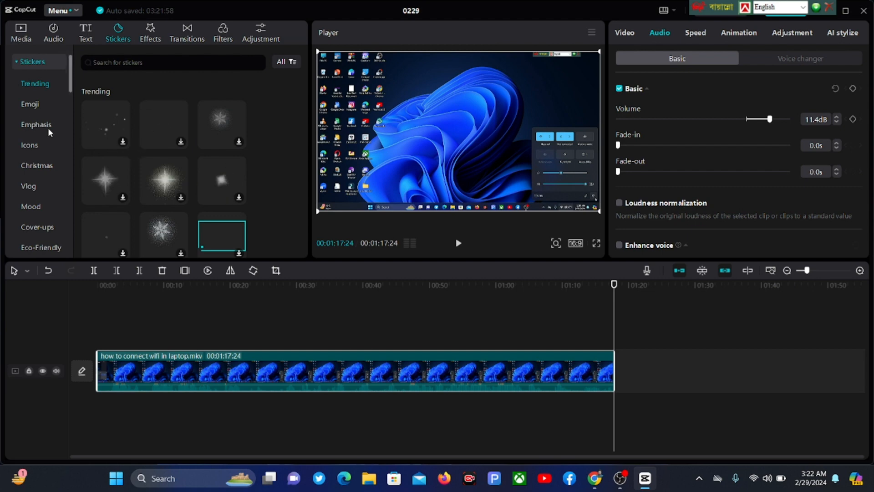
{"action": "left_click", "coordinate": [34, 106]}
{"action": "scroll", "coordinate": [39, 130], "scroll_direction": "down", "scroll_amount": 5}
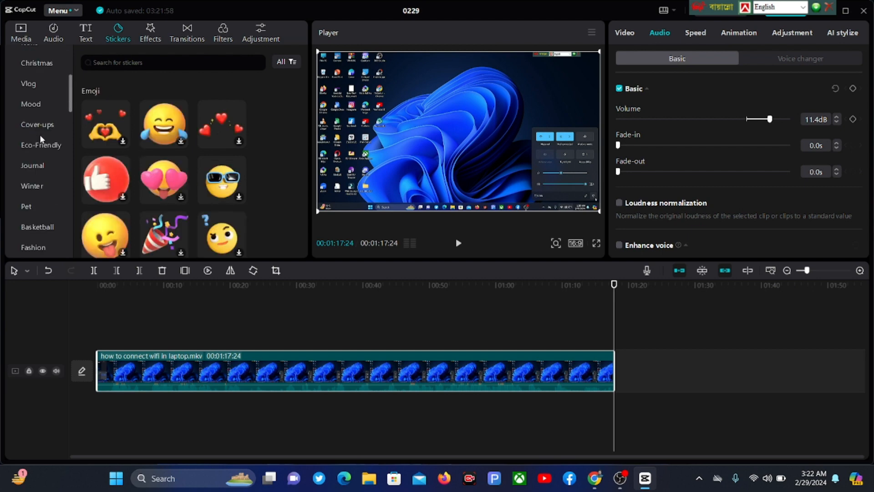
{"action": "left_click", "coordinate": [31, 225]}
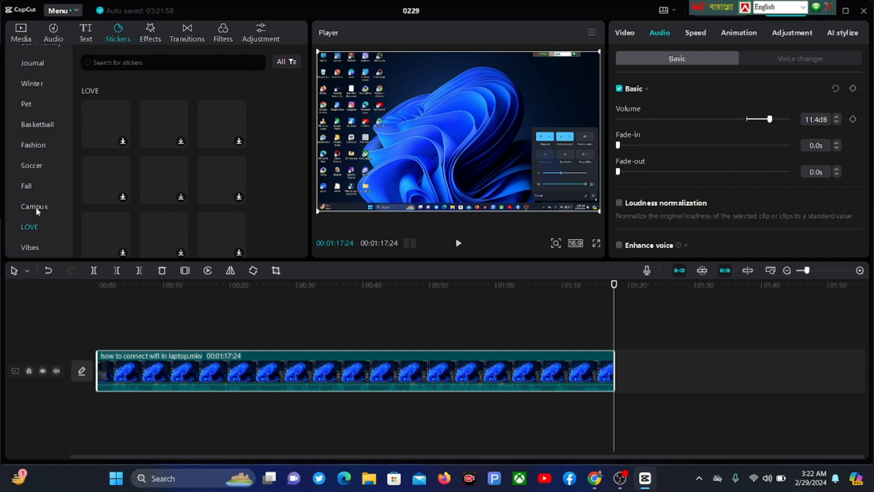
{"action": "scroll", "coordinate": [38, 198], "scroll_direction": "down", "scroll_amount": 2}
{"action": "scroll", "coordinate": [39, 189], "scroll_direction": "down", "scroll_amount": 10}
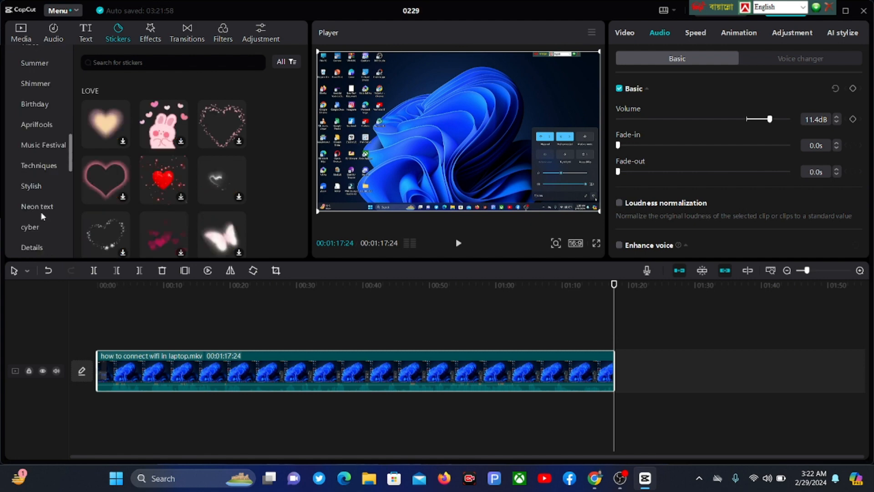
{"action": "left_click", "coordinate": [28, 184]}
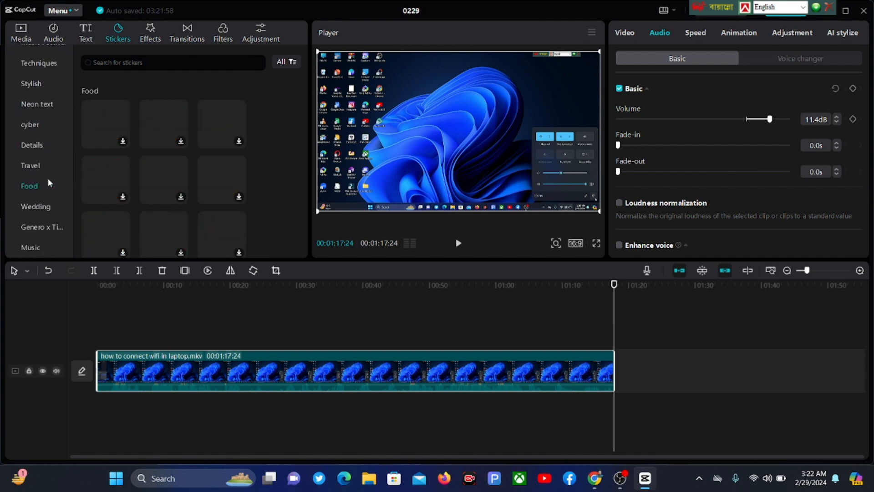
{"action": "scroll", "coordinate": [48, 178], "scroll_direction": "down", "scroll_amount": 10}
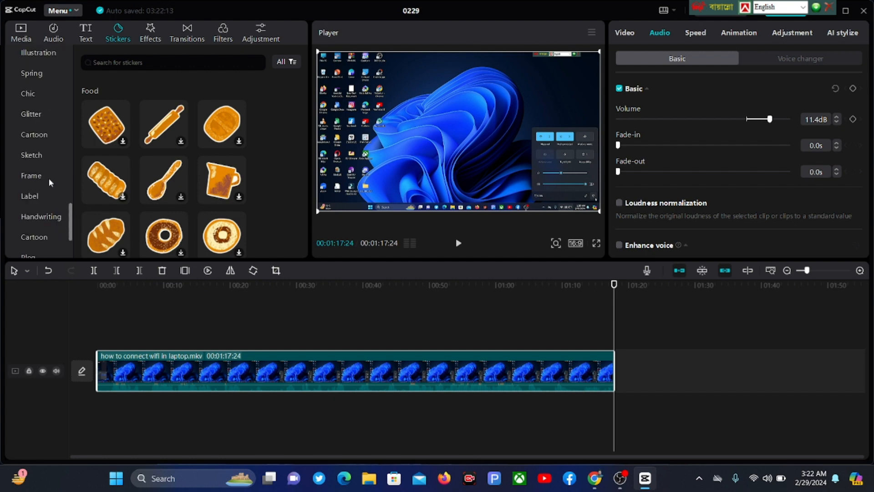
- Look over the full list of sticker categories and examine the stickers in the Vlog category
{"action": "scroll", "coordinate": [226, 138], "scroll_direction": "up", "scroll_amount": 3}
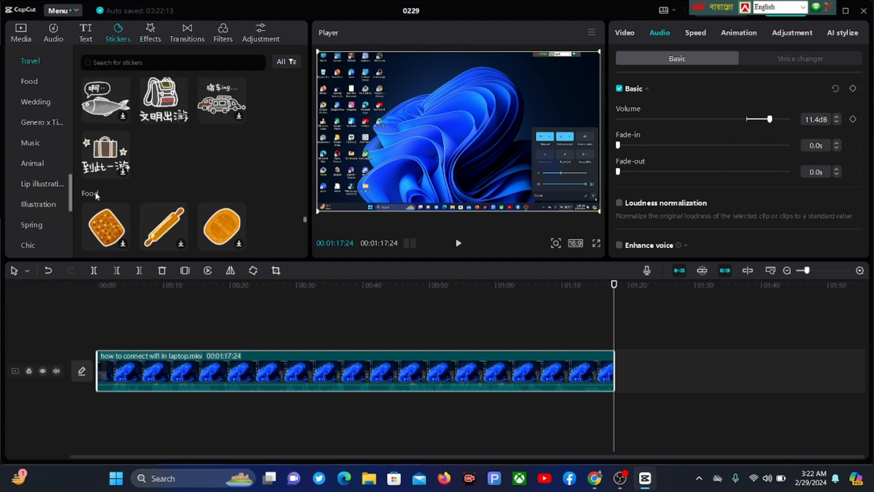
{"action": "scroll", "coordinate": [25, 181], "scroll_direction": "up", "scroll_amount": 10}
{"action": "scroll", "coordinate": [29, 171], "scroll_direction": "up", "scroll_amount": 10}
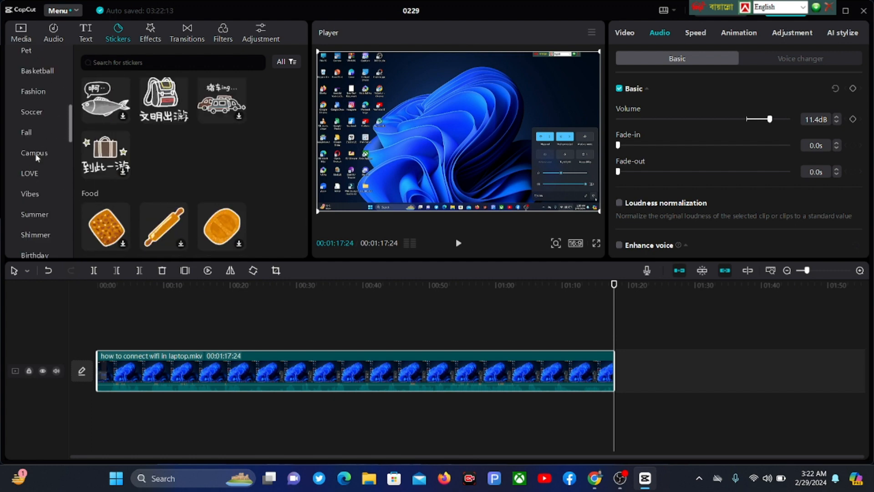
{"action": "scroll", "coordinate": [39, 146], "scroll_direction": "down", "scroll_amount": 15}
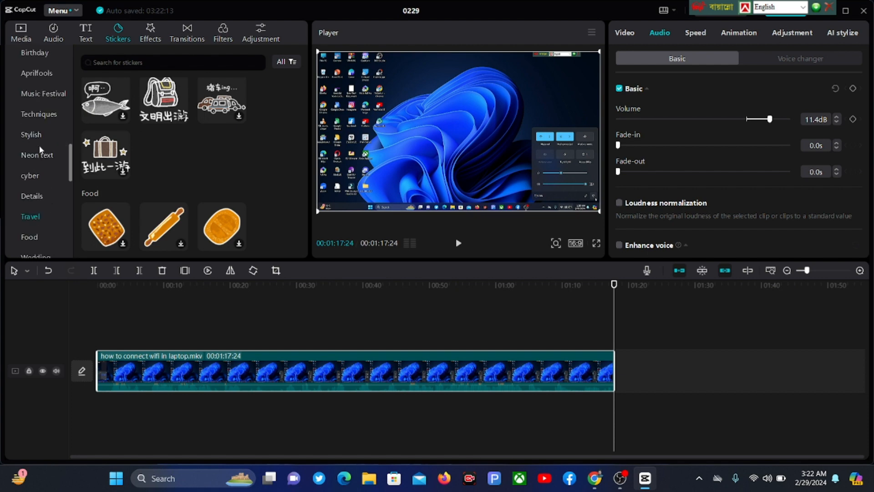
{"action": "scroll", "coordinate": [35, 151], "scroll_direction": "down", "scroll_amount": 3}
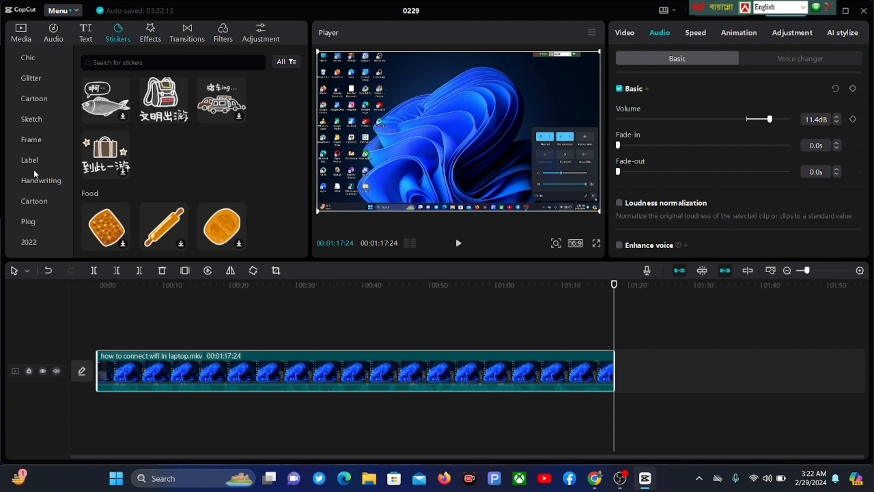
{"action": "scroll", "coordinate": [34, 169], "scroll_direction": "up", "scroll_amount": 4}
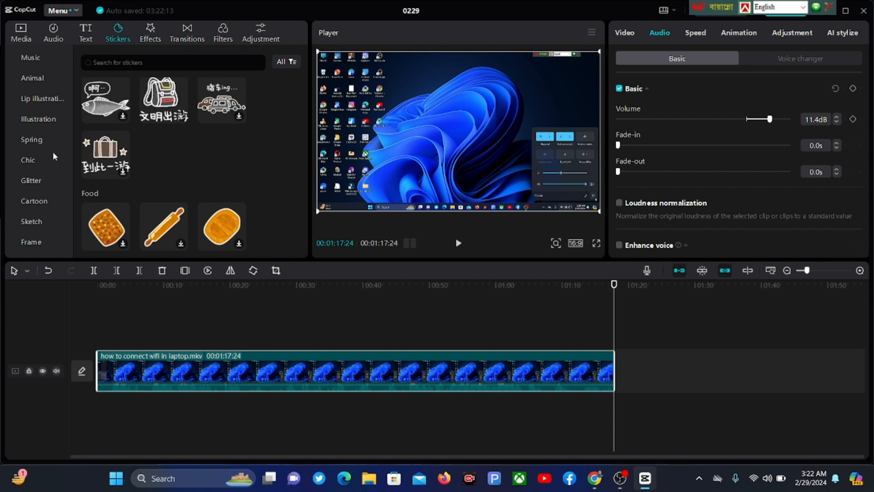
{"action": "scroll", "coordinate": [53, 152], "scroll_direction": "up", "scroll_amount": 3}
{"action": "scroll", "coordinate": [53, 152], "scroll_direction": "up", "scroll_amount": 1}
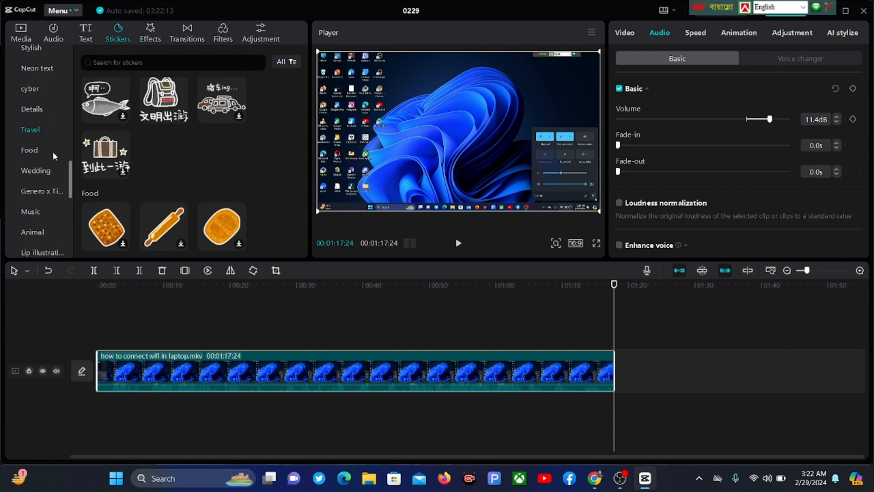
{"action": "scroll", "coordinate": [53, 151], "scroll_direction": "up", "scroll_amount": 2}
{"action": "scroll", "coordinate": [53, 157], "scroll_direction": "up", "scroll_amount": 3}
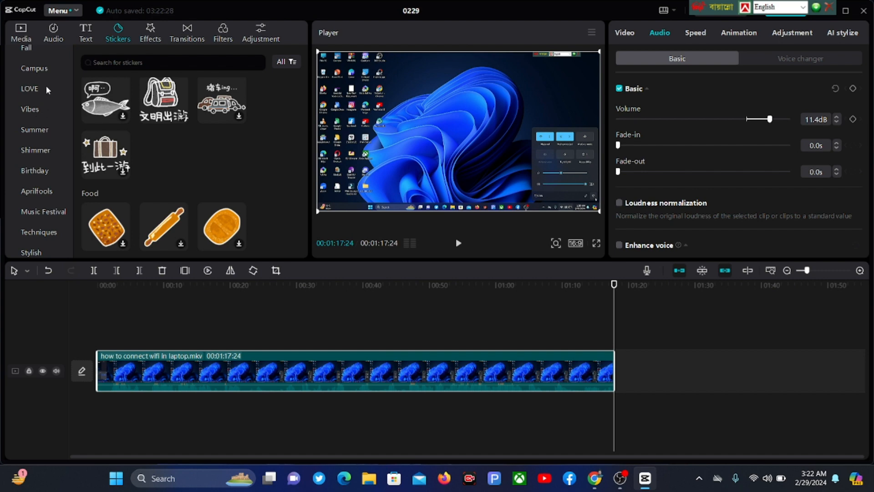
{"action": "scroll", "coordinate": [46, 84], "scroll_direction": "up", "scroll_amount": 3}
{"action": "scroll", "coordinate": [46, 82], "scroll_direction": "up", "scroll_amount": 2}
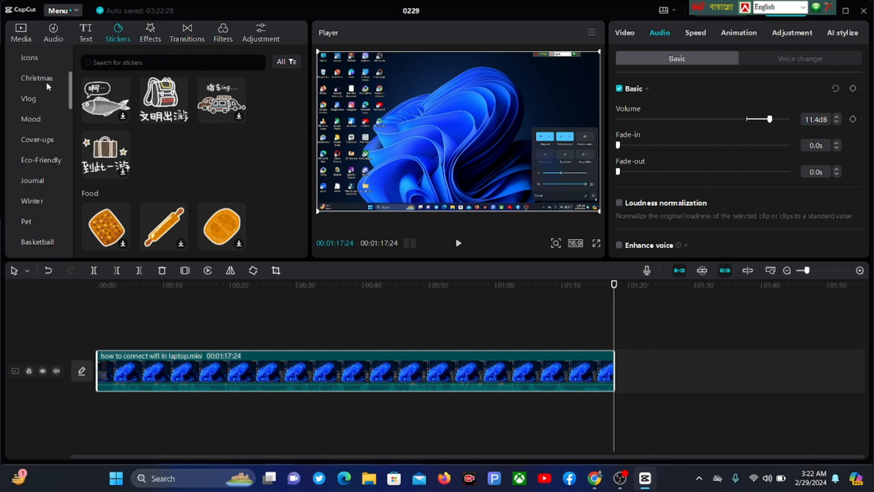
{"action": "left_click", "coordinate": [37, 95]}
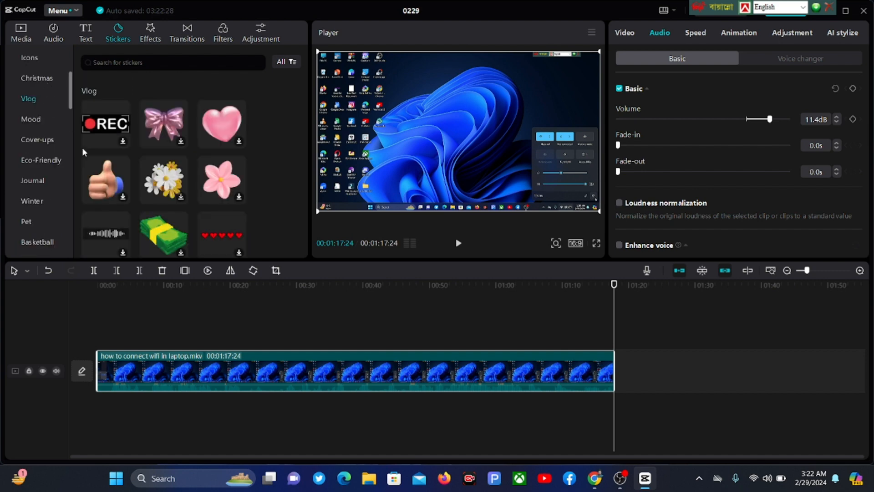
{"action": "scroll", "coordinate": [190, 171], "scroll_direction": "down", "scroll_amount": 2}
{"action": "scroll", "coordinate": [189, 172], "scroll_direction": "down", "scroll_amount": 5}
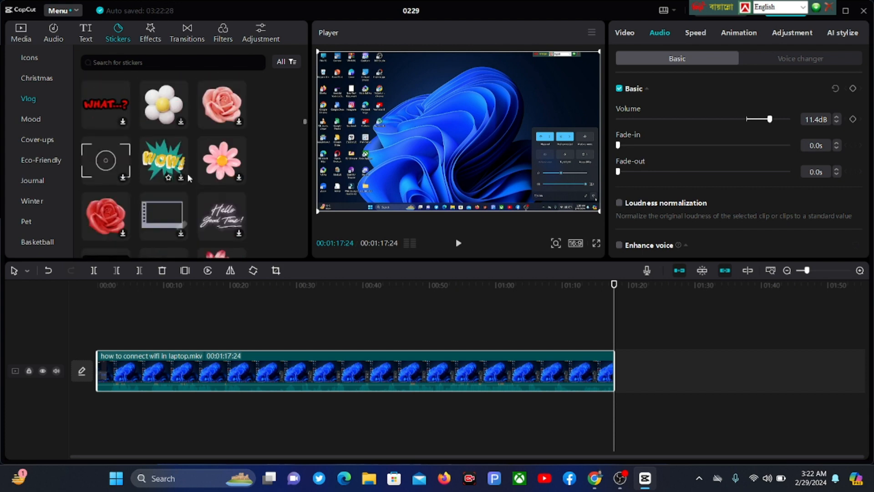
{"action": "scroll", "coordinate": [188, 177], "scroll_direction": "down", "scroll_amount": 8}
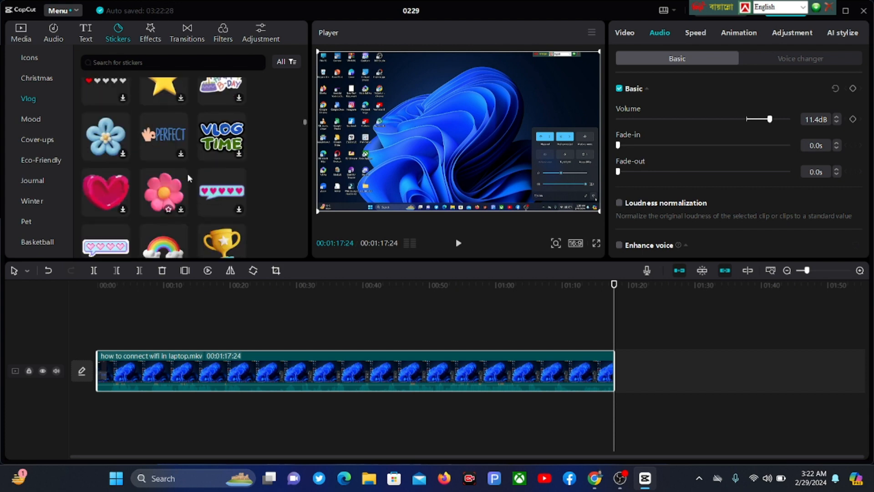
{"action": "scroll", "coordinate": [187, 176], "scroll_direction": "up", "scroll_amount": 10}
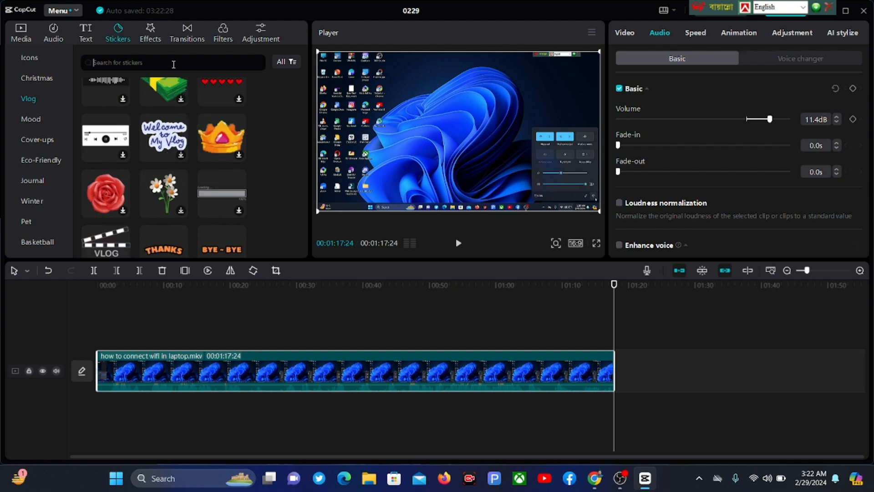
{"action": "type", "text": "suc"}
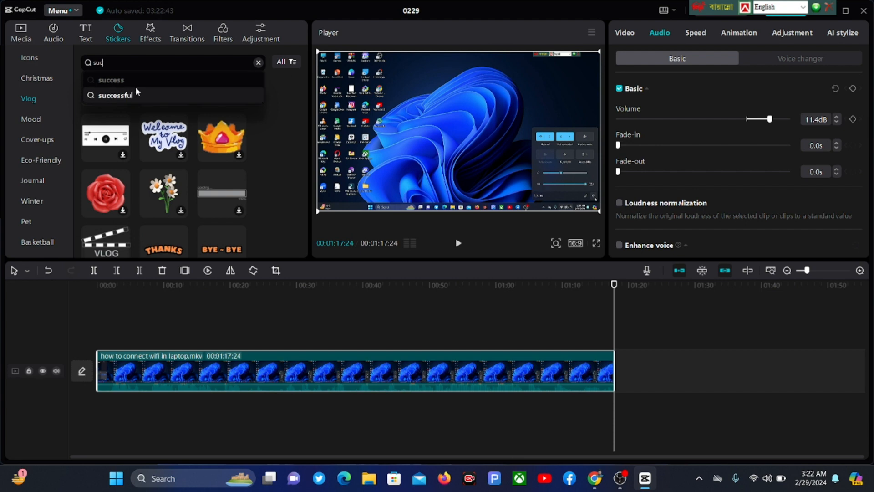
{"action": "key", "text": "BackSpace"}
{"action": "key", "text": "BackSpace"}
{"action": "key", "text": "BackSpace"}
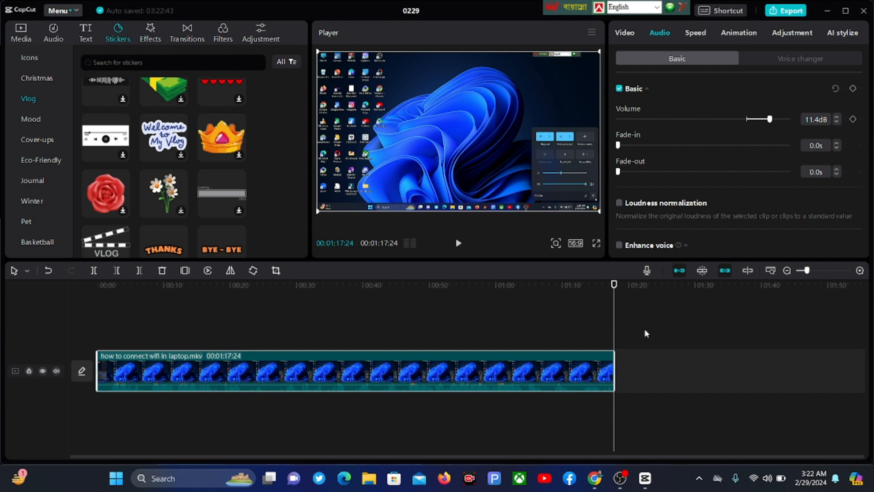
{"action": "left_click", "coordinate": [622, 479]}
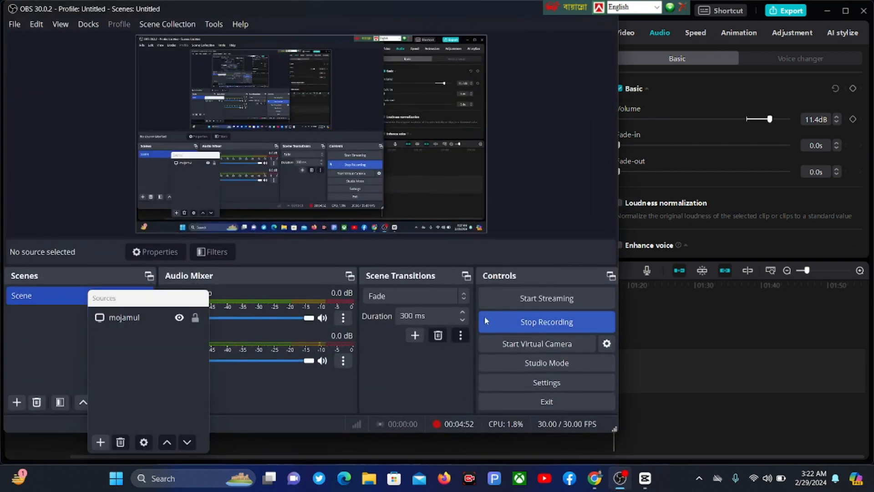